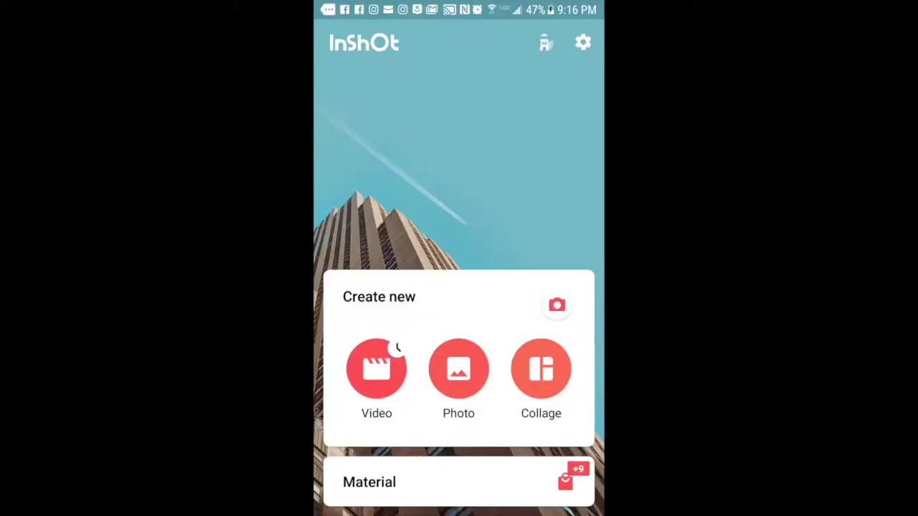
Start a new video project and browse the Recent gallery for the dance clip.
{"action": "left_click", "coordinate": [377, 369]}
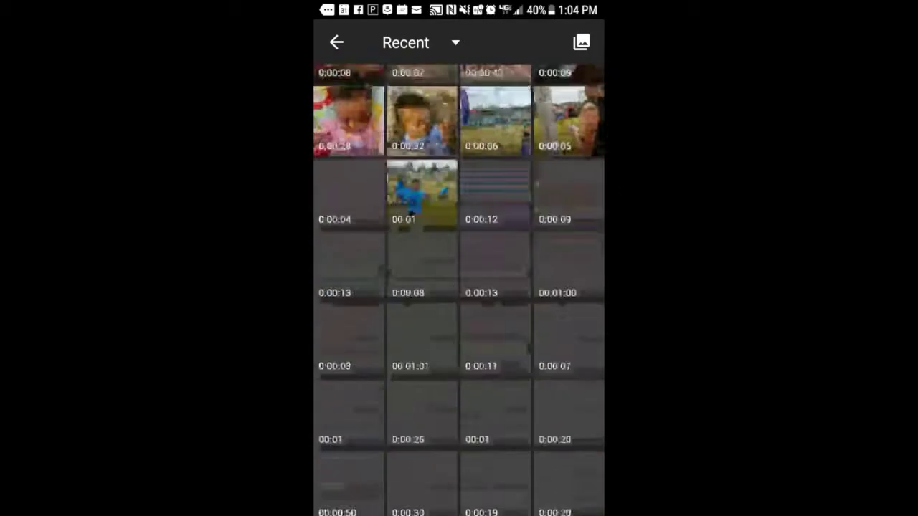
{"action": "scroll", "coordinate": [459, 287], "scroll_direction": "up", "scroll_amount": 8}
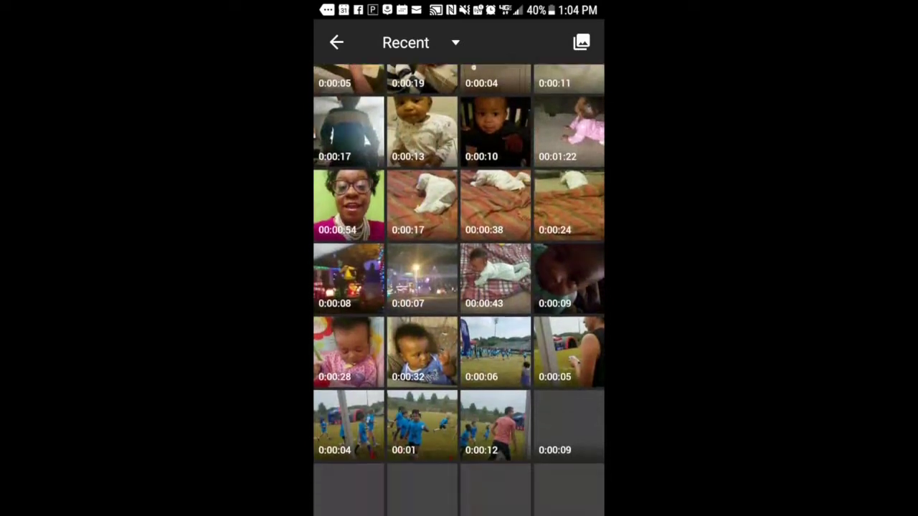
{"action": "scroll", "coordinate": [459, 287], "scroll_direction": "down", "scroll_amount": 4}
{"action": "scroll", "coordinate": [459, 287], "scroll_direction": "up", "scroll_amount": 15}
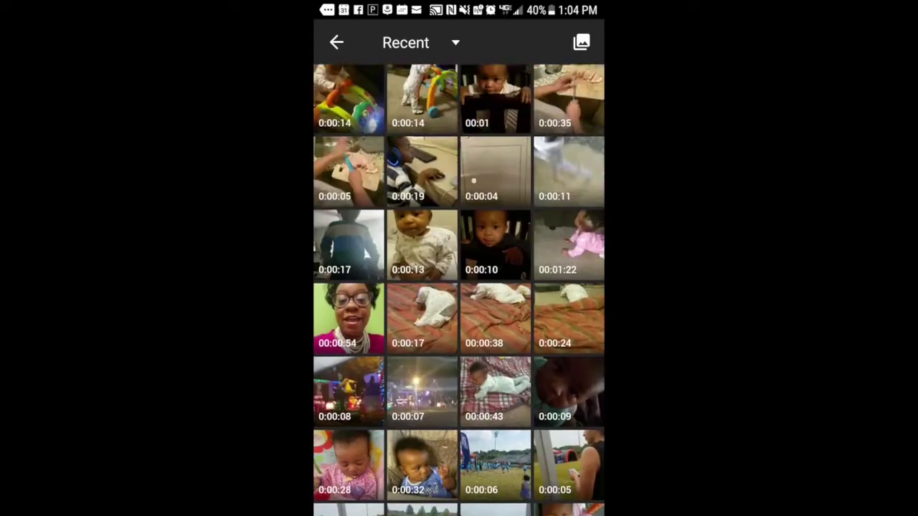
{"action": "scroll", "coordinate": [459, 287], "scroll_direction": "down", "scroll_amount": 2}
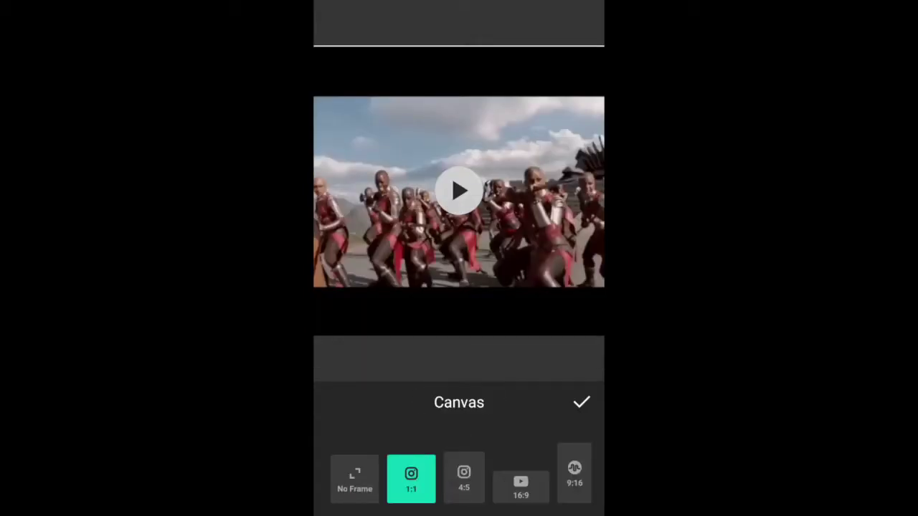
Compare canvas ratios (4:5, 16:9, 9:16, 4:3, 3:2, 2:1, 2:3) and settle on 3:4.
{"action": "left_click", "coordinate": [464, 477]}
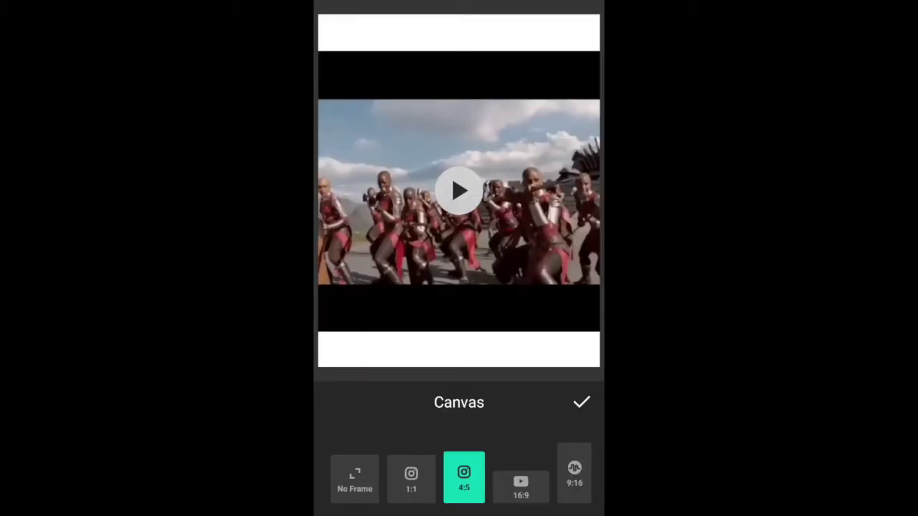
{"action": "left_click", "coordinate": [521, 484]}
{"action": "left_click", "coordinate": [574, 473]}
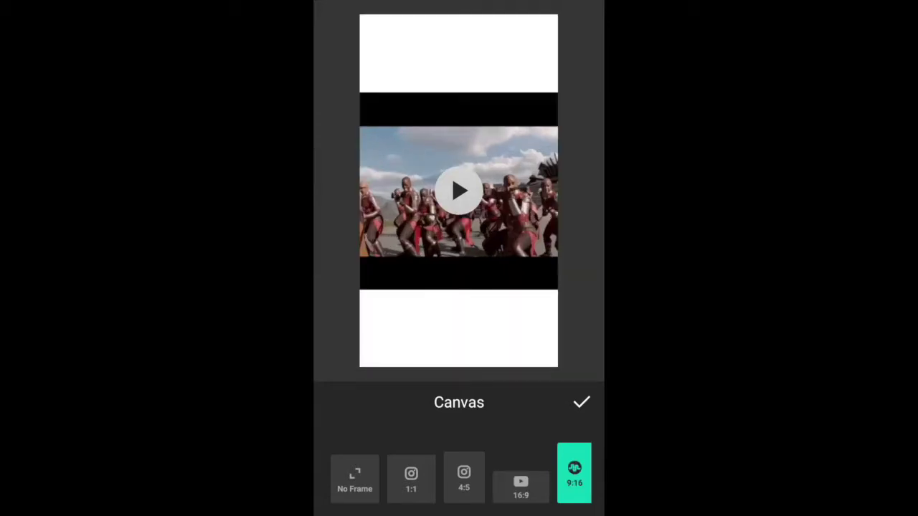
{"action": "left_click", "coordinate": [522, 481]}
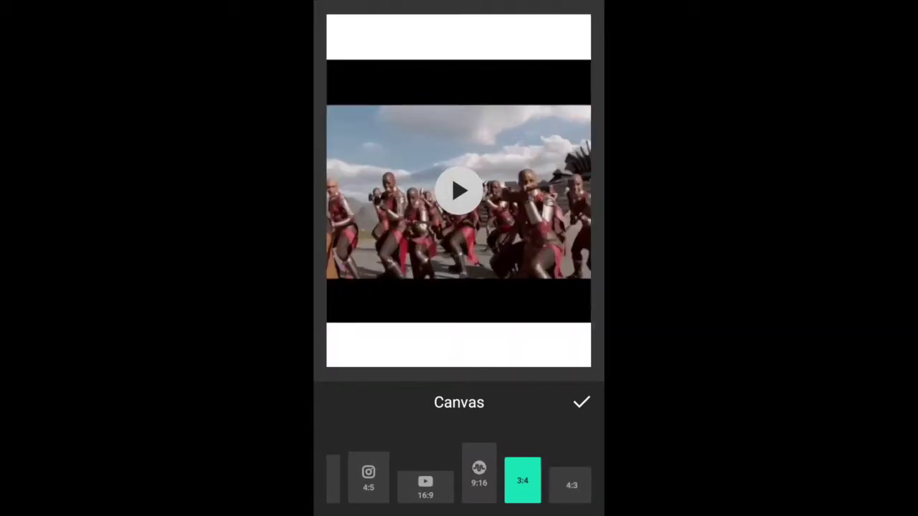
{"action": "left_click", "coordinate": [571, 485]}
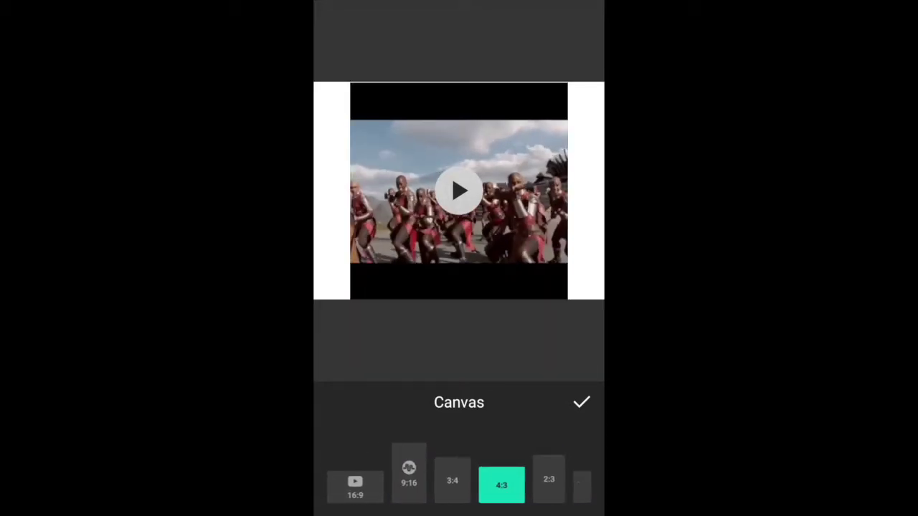
{"action": "left_click", "coordinate": [546, 487]}
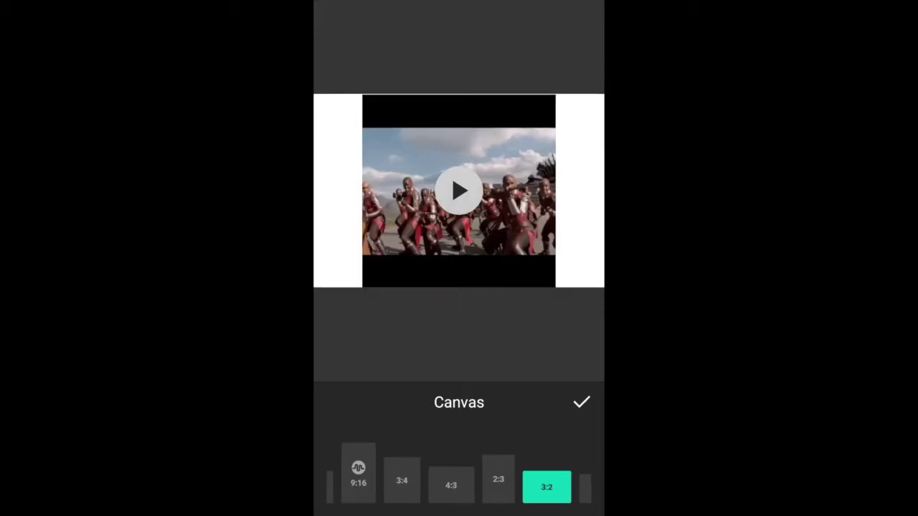
{"action": "left_click", "coordinate": [553, 488]}
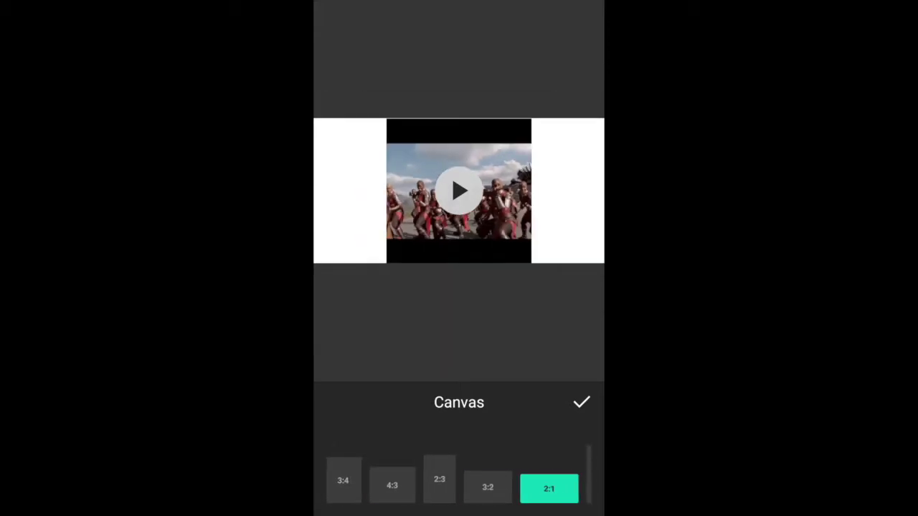
{"action": "left_click", "coordinate": [439, 479]}
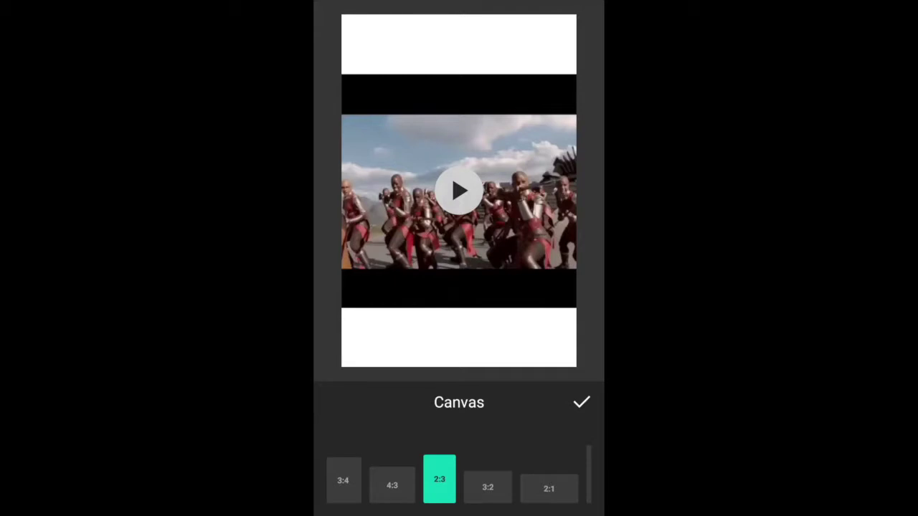
{"action": "left_click", "coordinate": [392, 486]}
{"action": "left_click", "coordinate": [343, 481]}
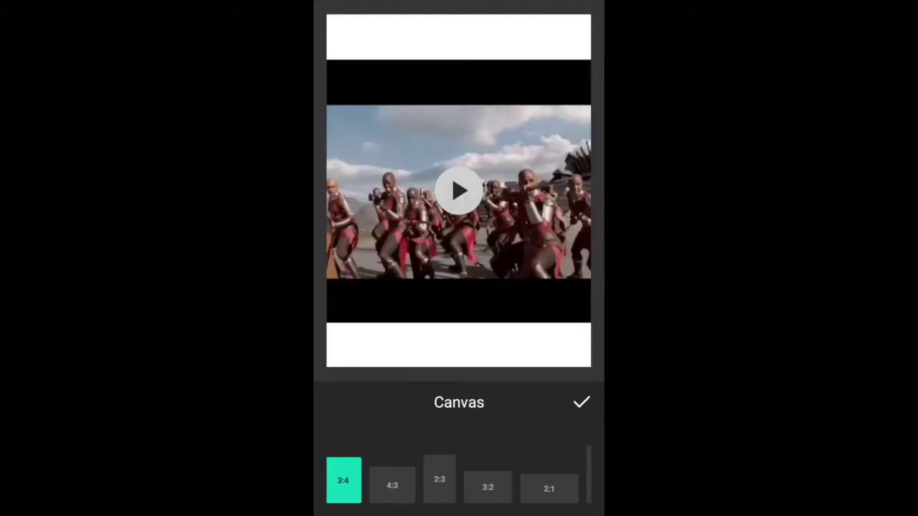
Place the video at the bottom of the 3:4 canvas and apply the layout.
{"action": "left_click", "coordinate": [581, 403]}
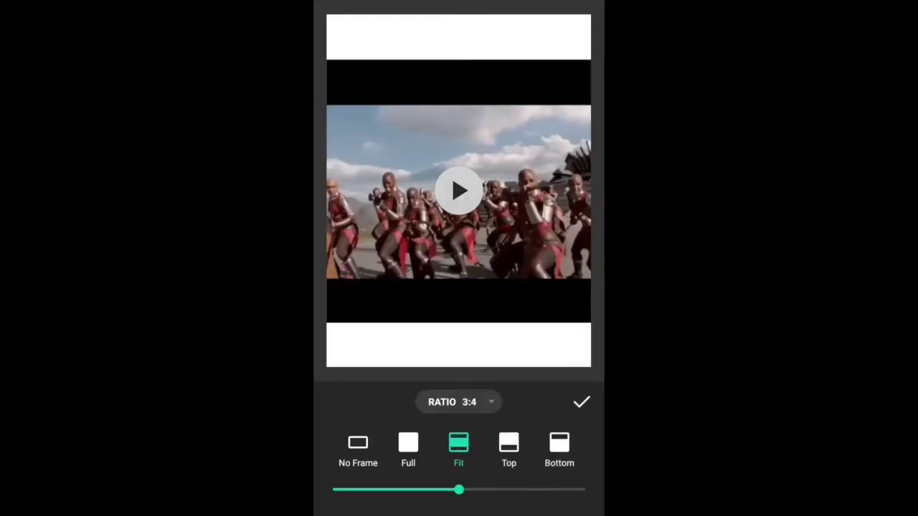
{"action": "left_click", "coordinate": [560, 445]}
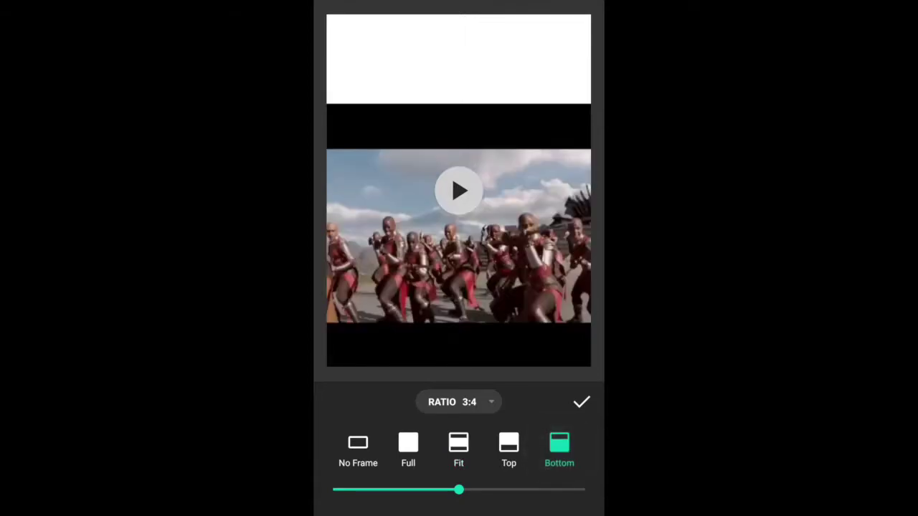
{"action": "left_click", "coordinate": [508, 445]}
{"action": "left_click", "coordinate": [560, 444]}
{"action": "left_click", "coordinate": [581, 402]}
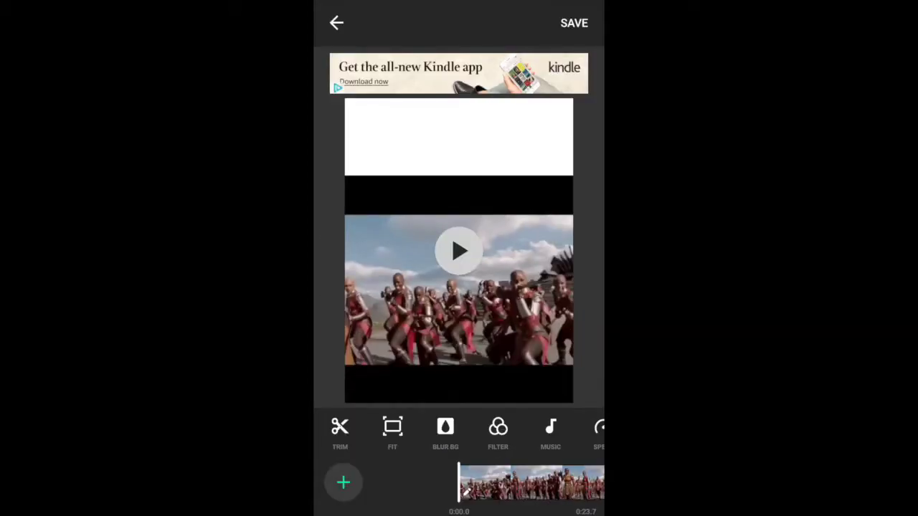
Add a text caption reading 'STARING AT MONDAY'.
{"action": "left_click_drag", "start_coordinate": [574, 430], "coordinate": [330, 431]}
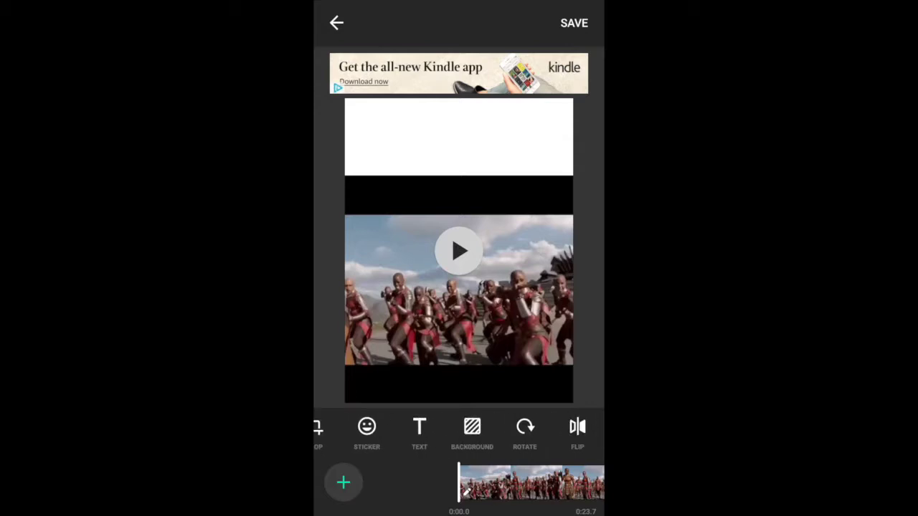
{"action": "left_click", "coordinate": [419, 430]}
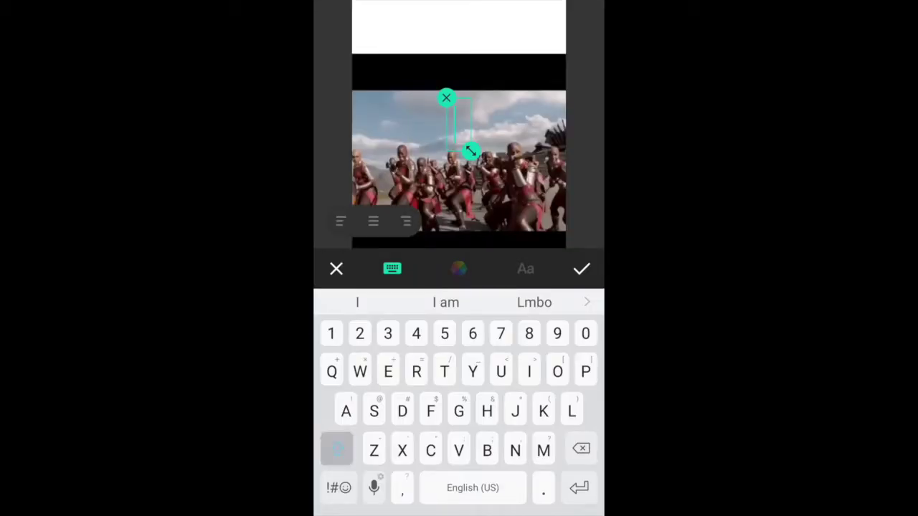
{"action": "type", "text": "STARING AT "}
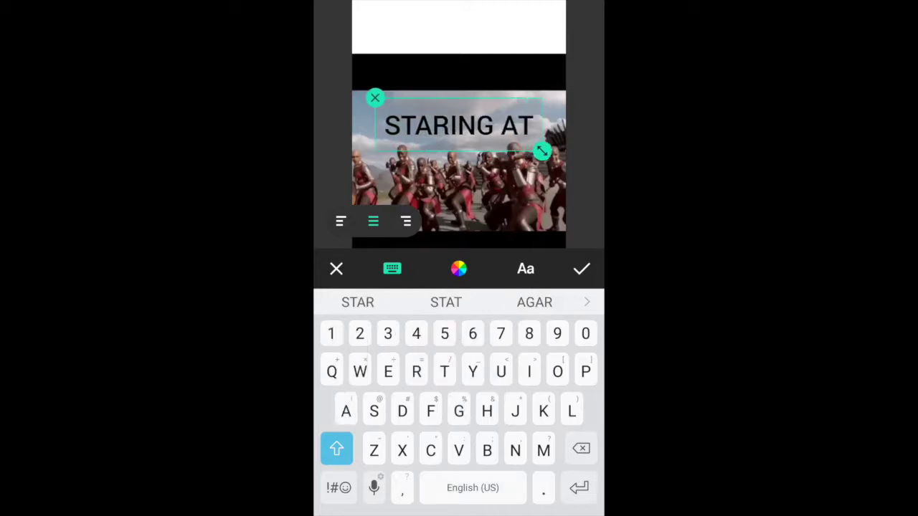
{"action": "type", "text": "MON"}
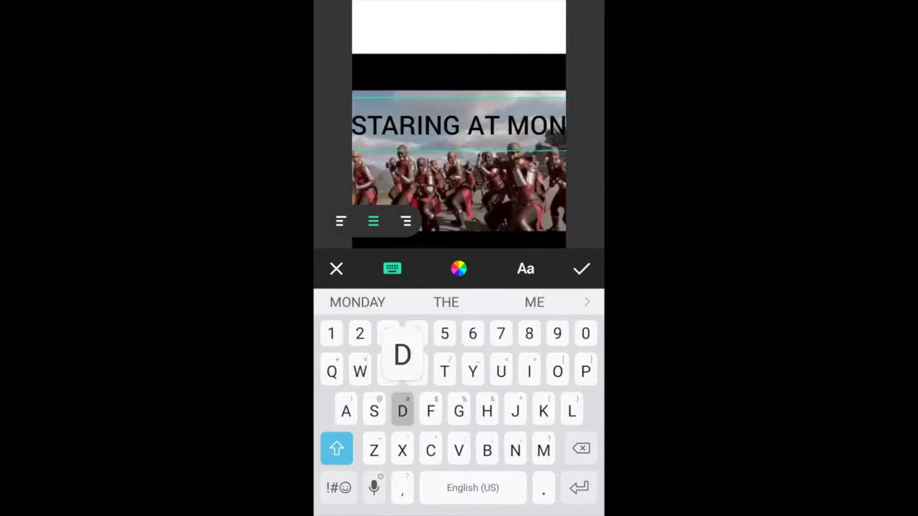
{"action": "type", "text": "DA"}
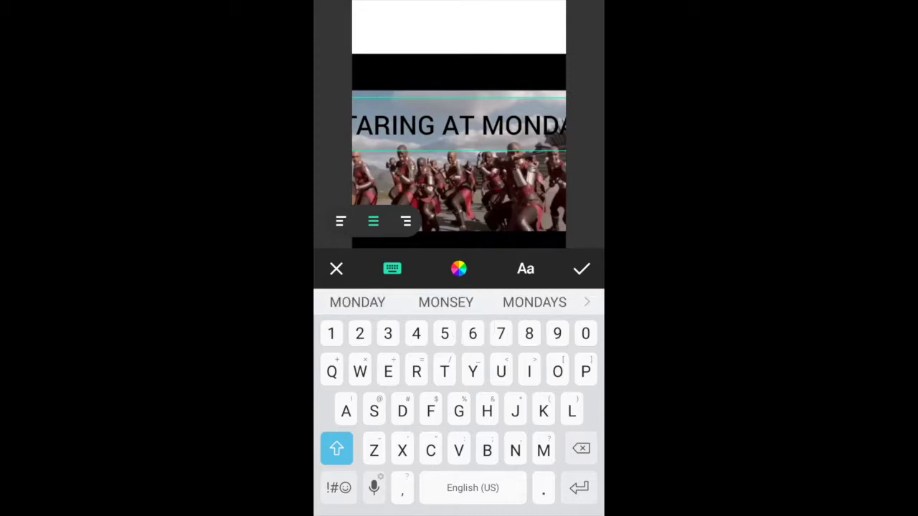
{"action": "type", "text": "Y"}
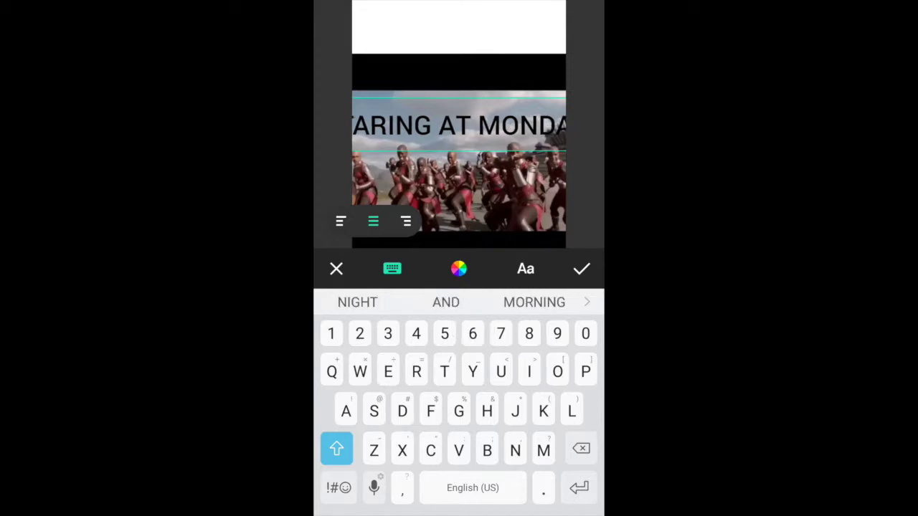
Add a second caption line 'LIKE...', correcting the typo, and finish the text.
{"action": "key", "text": "Return"}
{"action": "type", "text": "KR"}
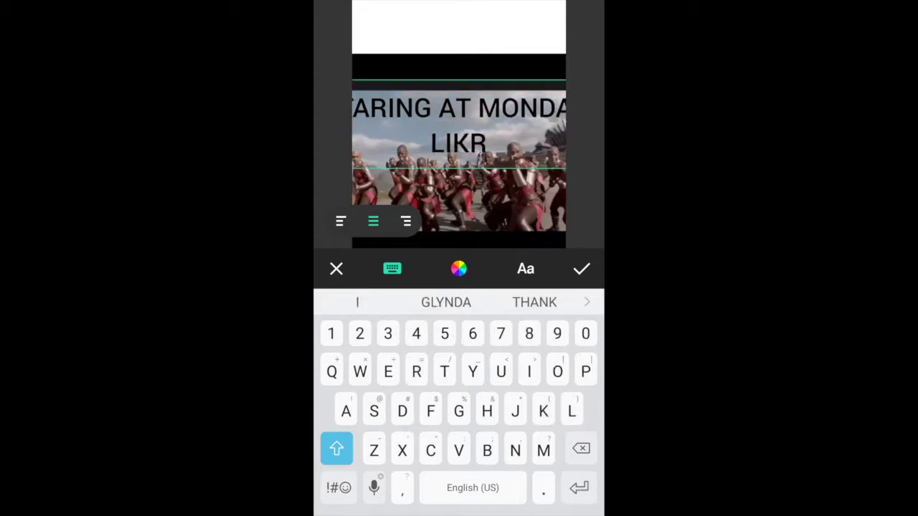
{"action": "key", "text": "BackSpace"}
{"action": "type", "text": "E."}
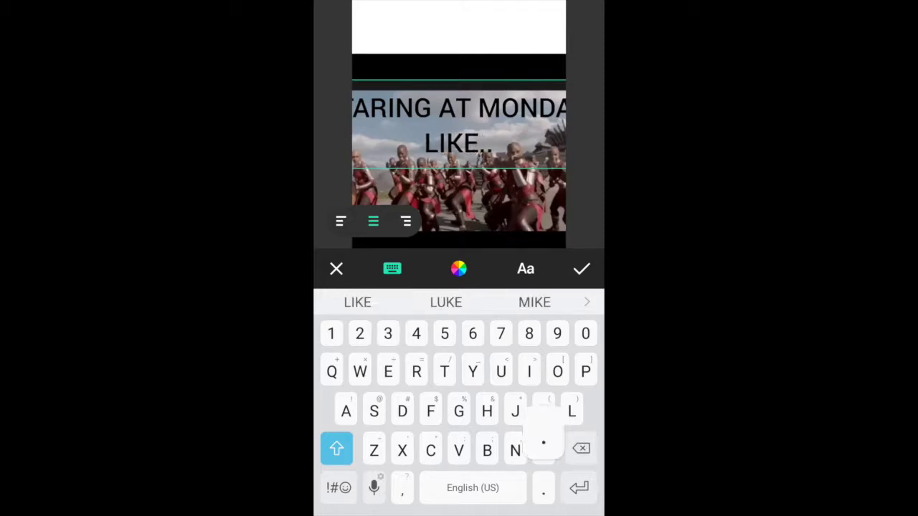
{"action": "type", "text": ".."}
{"action": "left_click", "coordinate": [581, 269]}
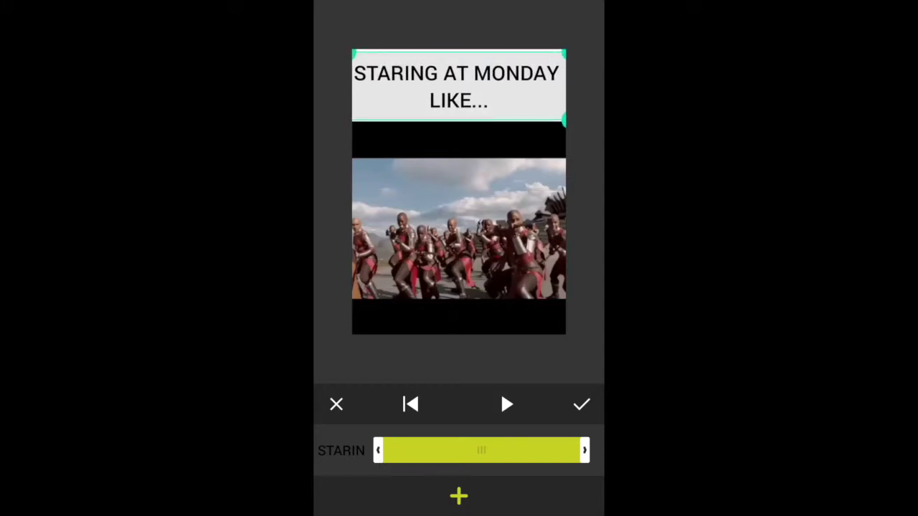
Apply the caption in the white top bar and return to the main editor.
{"action": "left_click", "coordinate": [581, 405]}
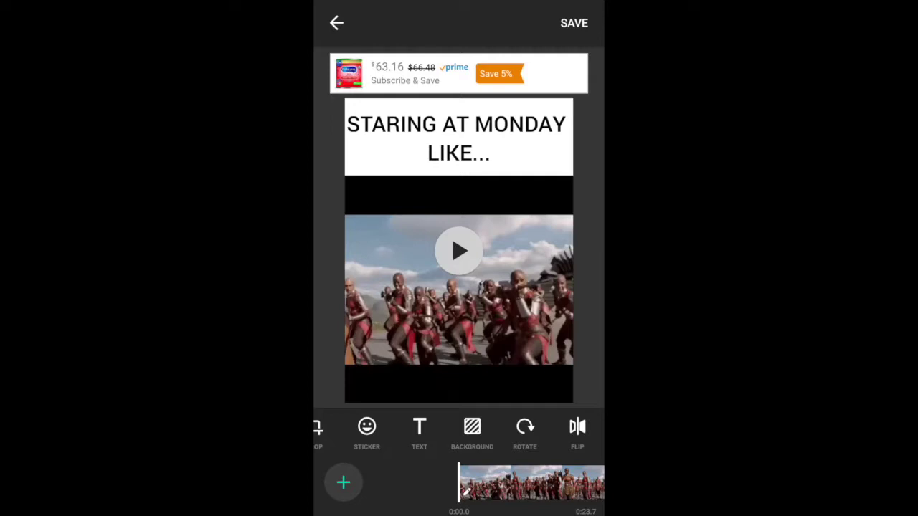
Preview the captioned clip to its end, then open a new empty text box.
{"action": "left_click", "coordinate": [459, 250]}
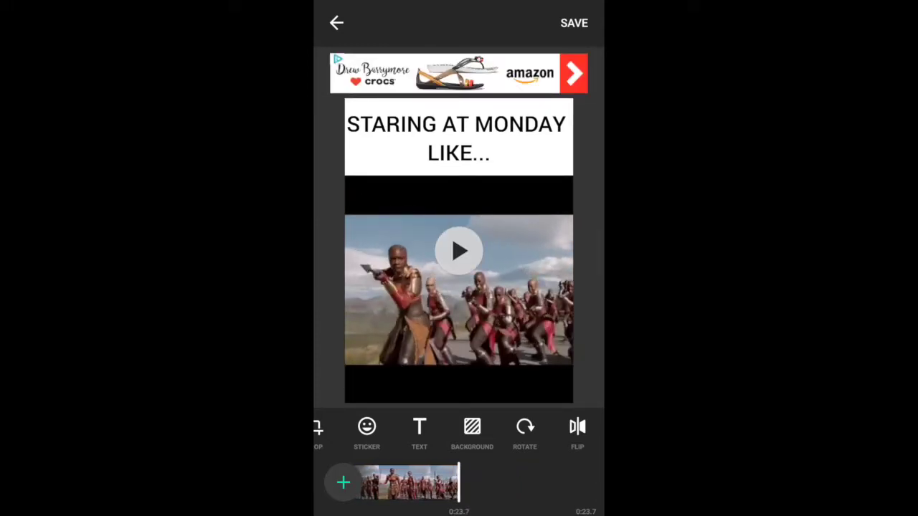
{"action": "left_click", "coordinate": [420, 431]}
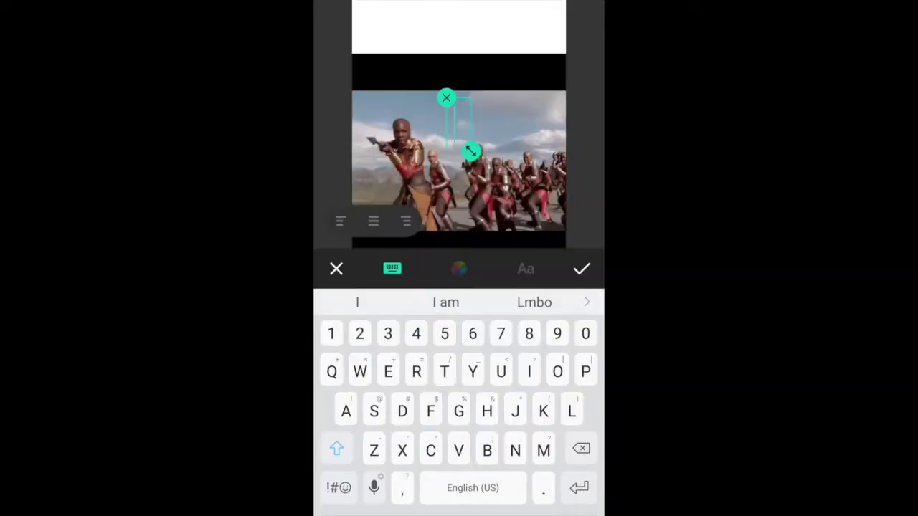
{"action": "left_click", "coordinate": [459, 269]}
{"action": "type", "text": "Hek"}
{"action": "key", "text": "BackSpace"}
{"action": "type", "text": "llo"}
{"action": "left_click", "coordinate": [459, 269]}
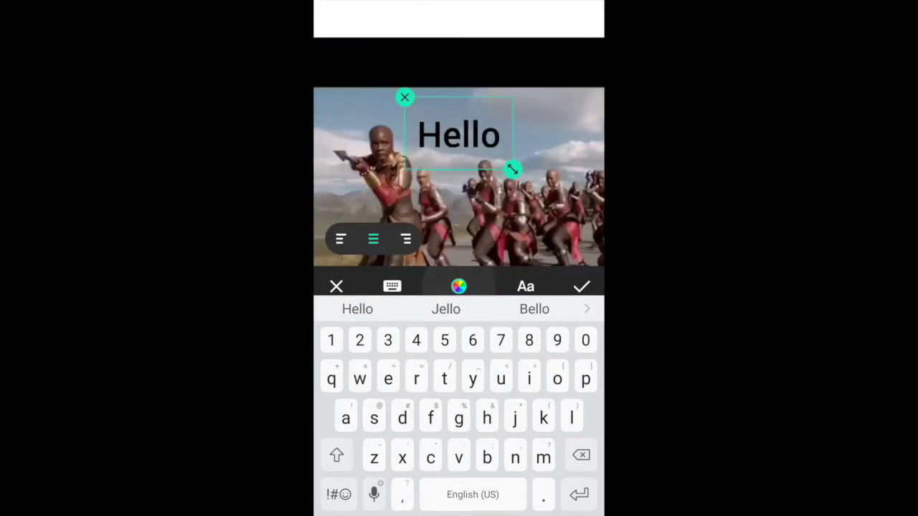
{"action": "left_click", "coordinate": [532, 389]}
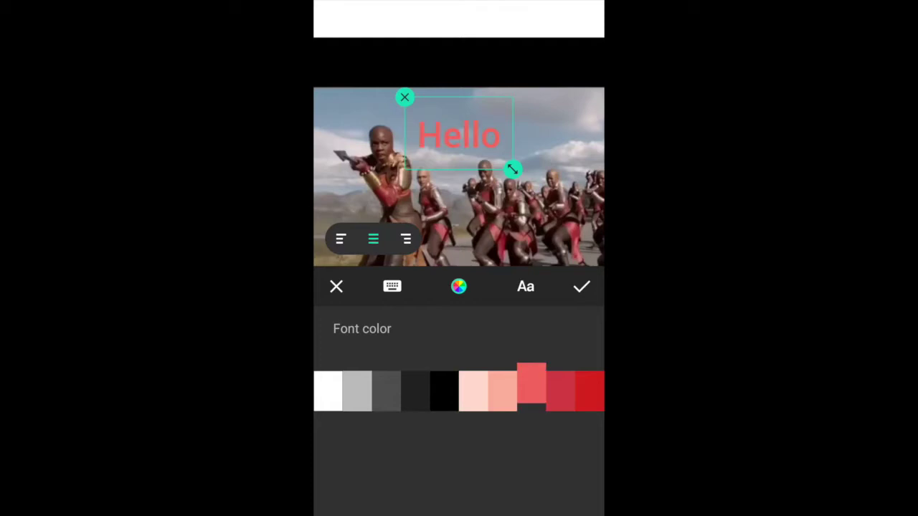
{"action": "left_click", "coordinate": [589, 388]}
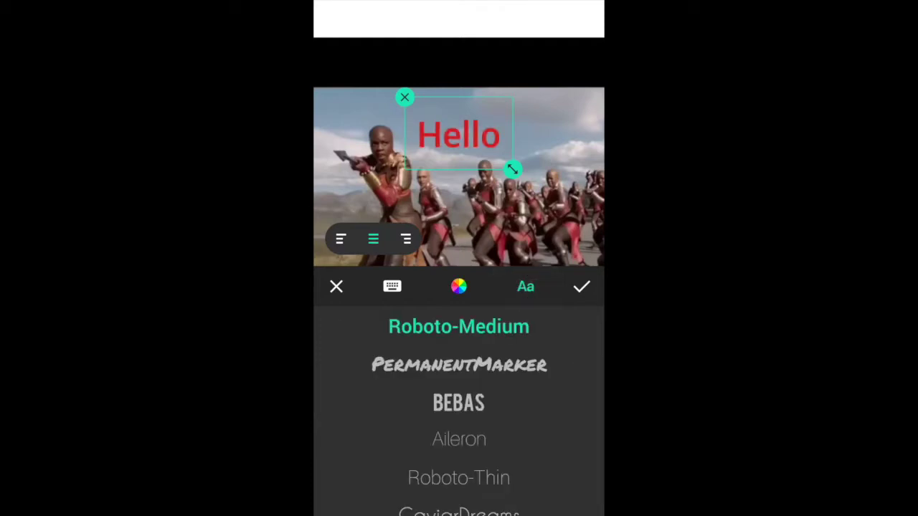
{"action": "left_click", "coordinate": [459, 364]}
{"action": "left_click", "coordinate": [459, 403]}
{"action": "scroll", "coordinate": [459, 416], "scroll_direction": "down", "scroll_amount": 1}
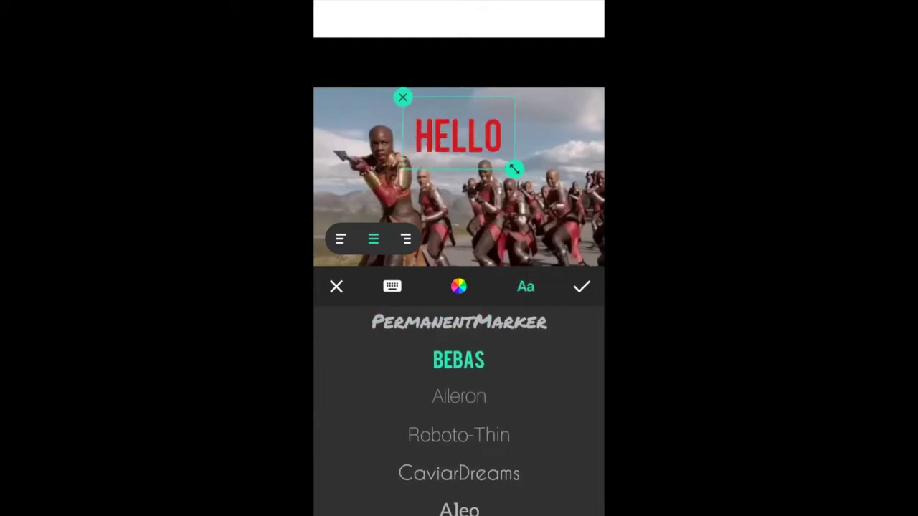
{"action": "left_click", "coordinate": [459, 432]}
{"action": "left_click", "coordinate": [459, 470]}
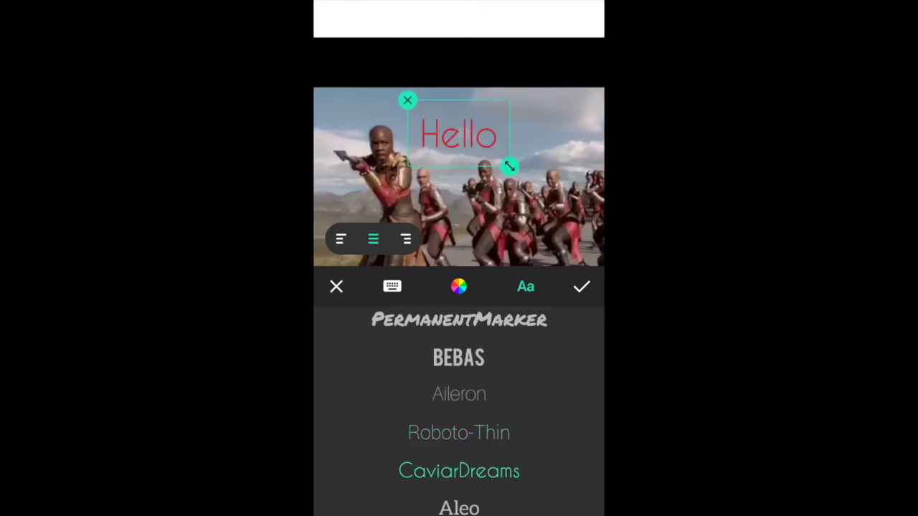
{"action": "scroll", "coordinate": [459, 416], "scroll_direction": "down", "scroll_amount": 1}
{"action": "left_click", "coordinate": [459, 459]}
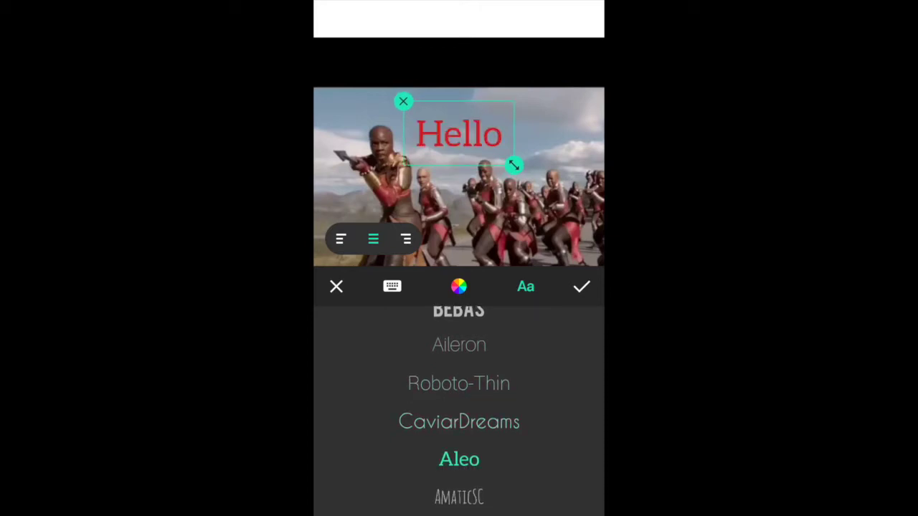
{"action": "scroll", "coordinate": [459, 416], "scroll_direction": "down", "scroll_amount": 1}
{"action": "left_click", "coordinate": [459, 445]}
{"action": "left_click", "coordinate": [459, 479]}
{"action": "scroll", "coordinate": [459, 416], "scroll_direction": "down", "scroll_amount": 2}
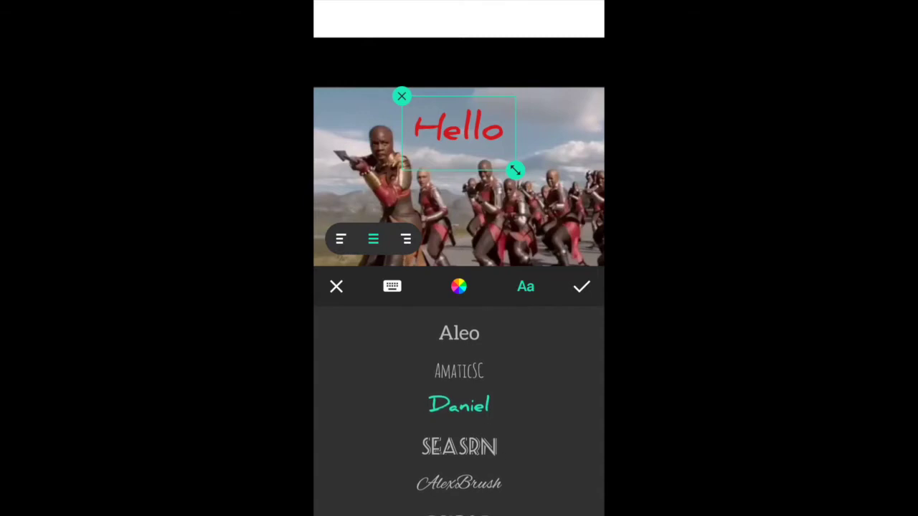
{"action": "left_click", "coordinate": [459, 445]}
{"action": "scroll", "coordinate": [460, 416], "scroll_direction": "down", "scroll_amount": 1}
{"action": "scroll", "coordinate": [459, 416], "scroll_direction": "down", "scroll_amount": 2}
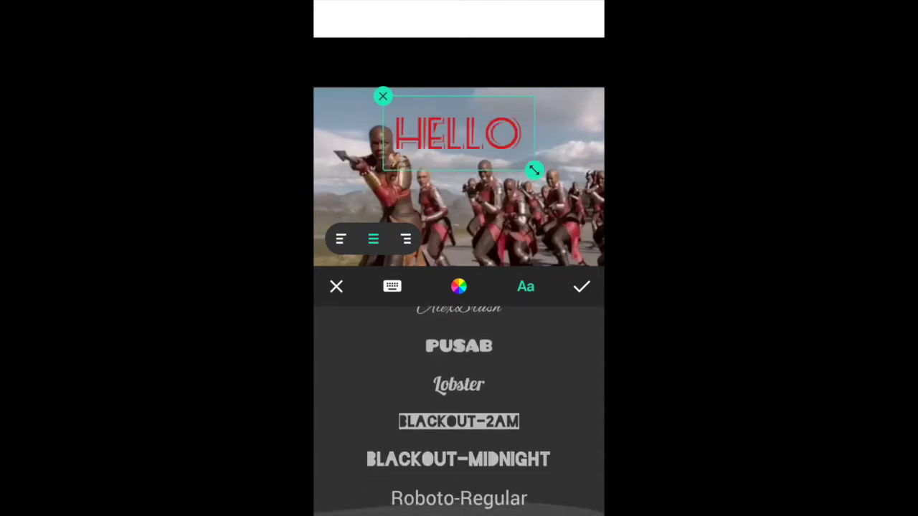
{"action": "left_click", "coordinate": [459, 422]}
{"action": "left_click", "coordinate": [458, 459]}
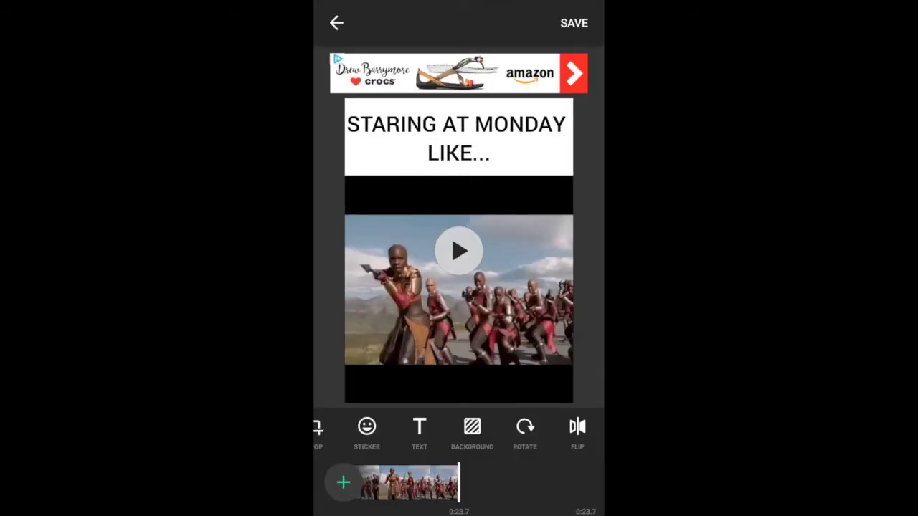
Start saving the meme video and bring up the export quality choices.
{"action": "left_click", "coordinate": [573, 23]}
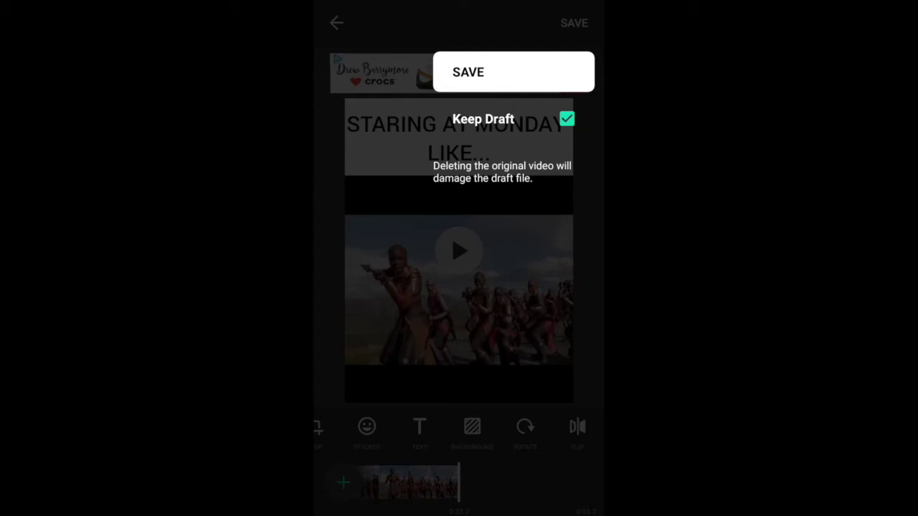
{"action": "left_click", "coordinate": [513, 72]}
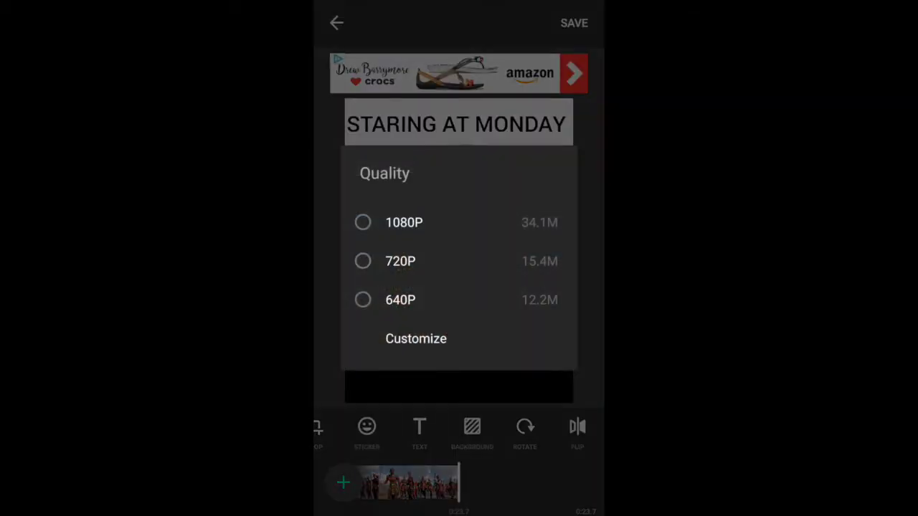